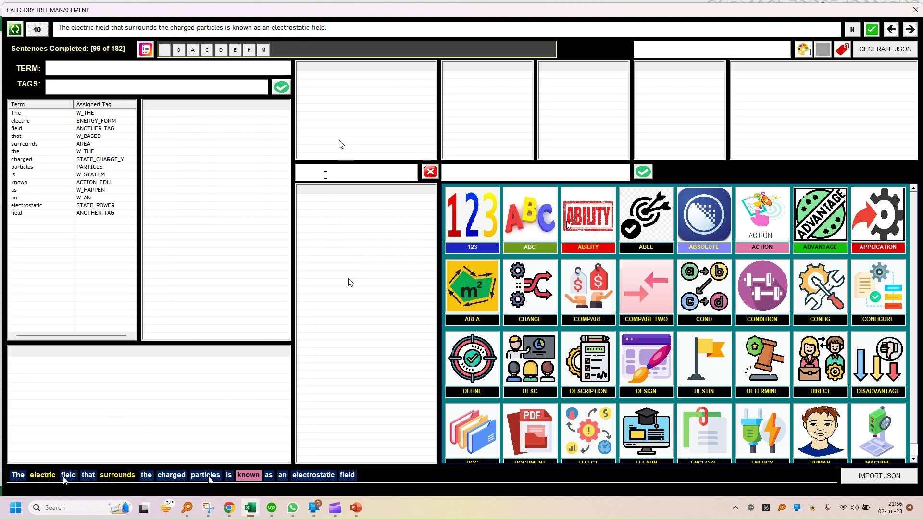
Build the tag path ABSOLUTE_COL B_COL C_COL D_COL E by drilling down through the ABSOLUTE category's child levels.
click(711, 229)
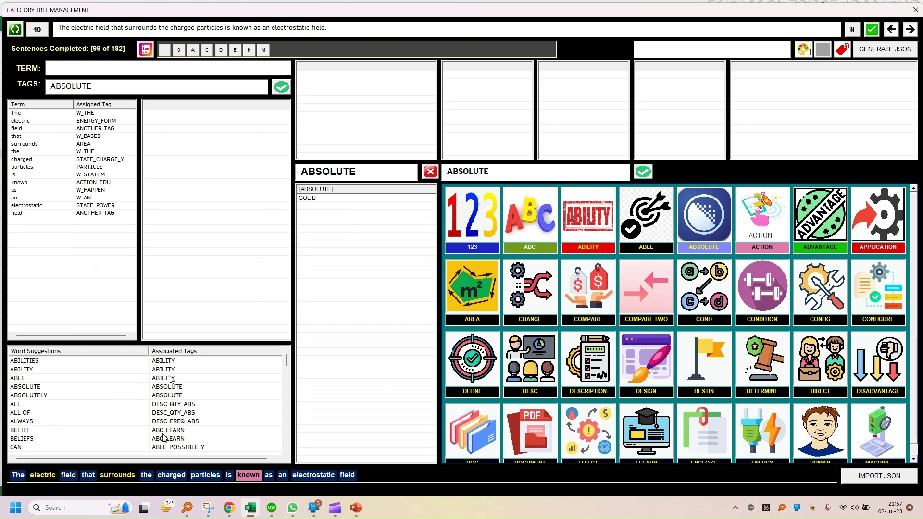
click(316, 198)
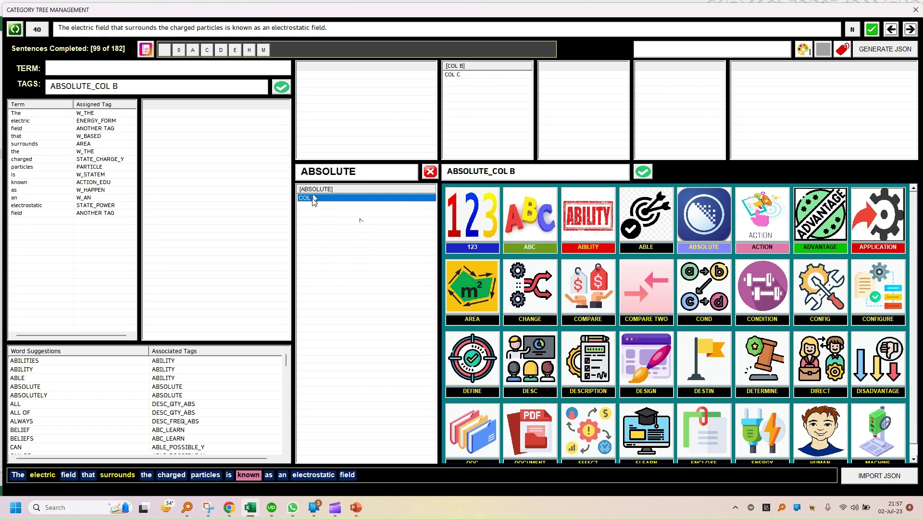
click(459, 74)
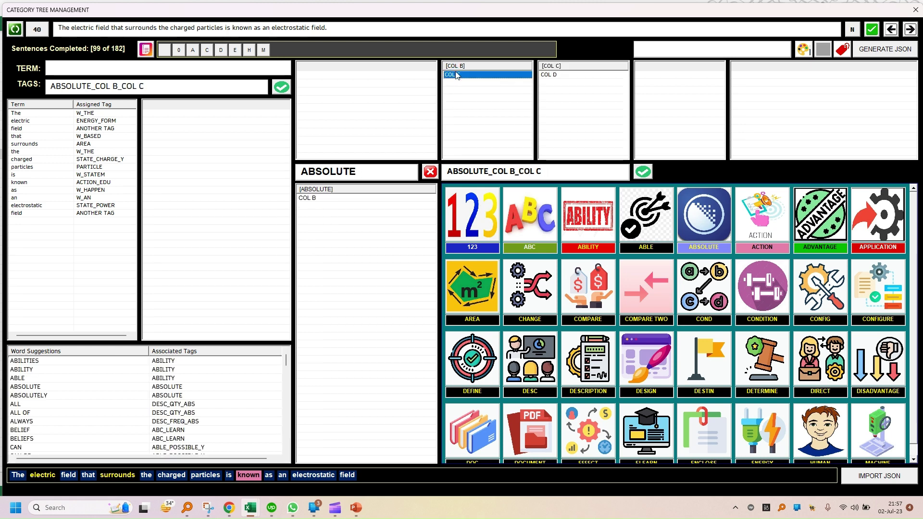
click(552, 77)
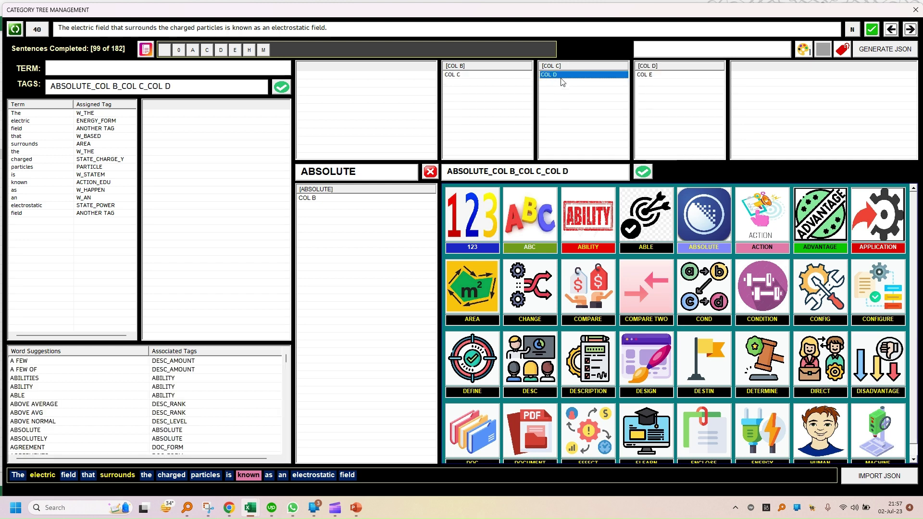
click(644, 77)
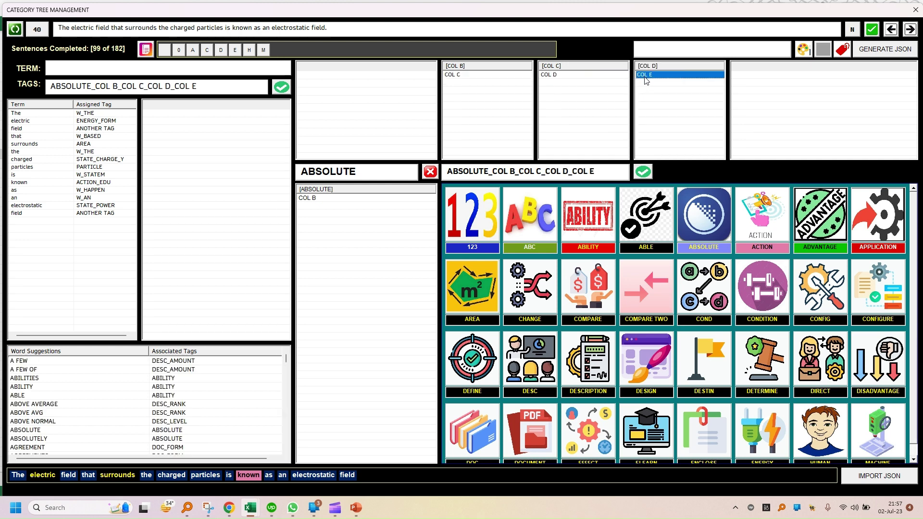
click(474, 171)
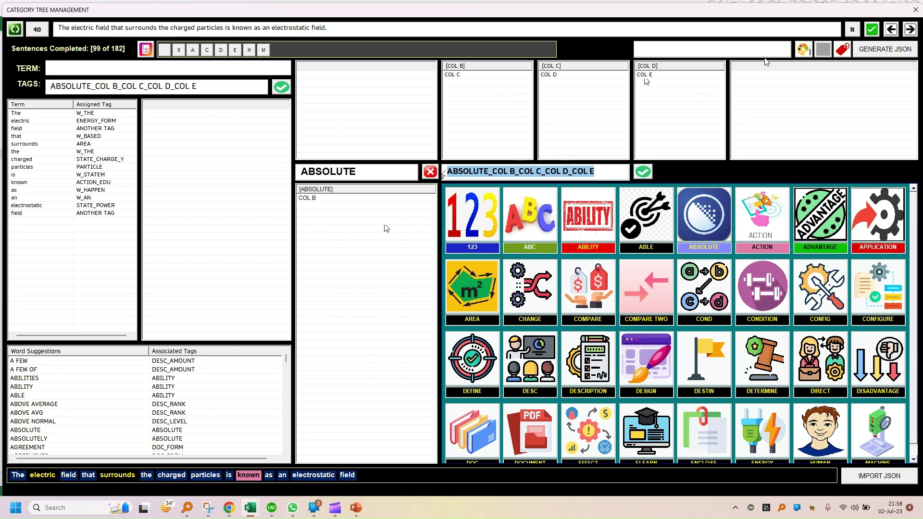
Check the current colour schemes of the ABSOLUTE and ABLE categories in the color selector, leaving both unchanged.
click(717, 225)
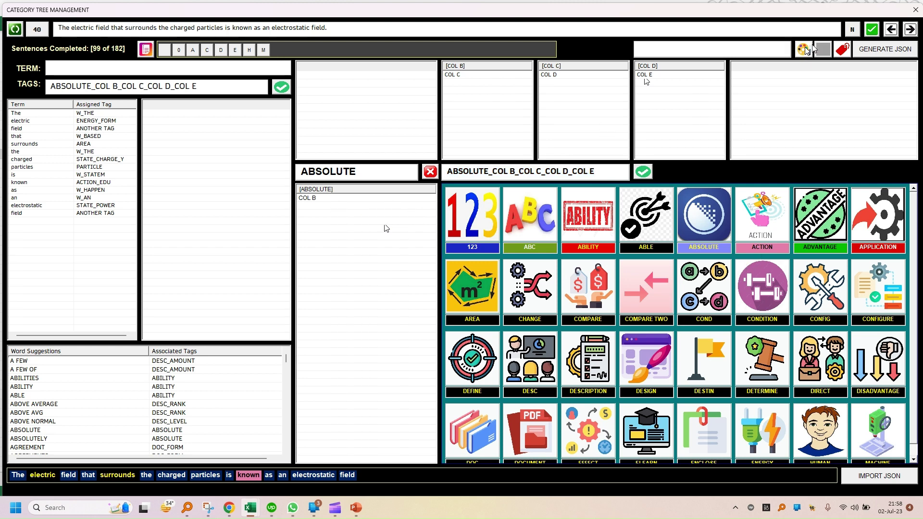
click(811, 48)
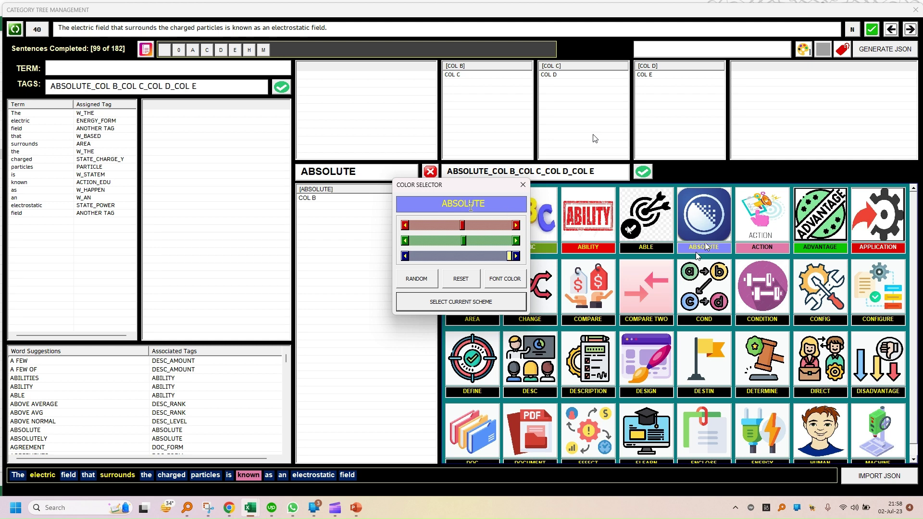
click(523, 186)
click(636, 248)
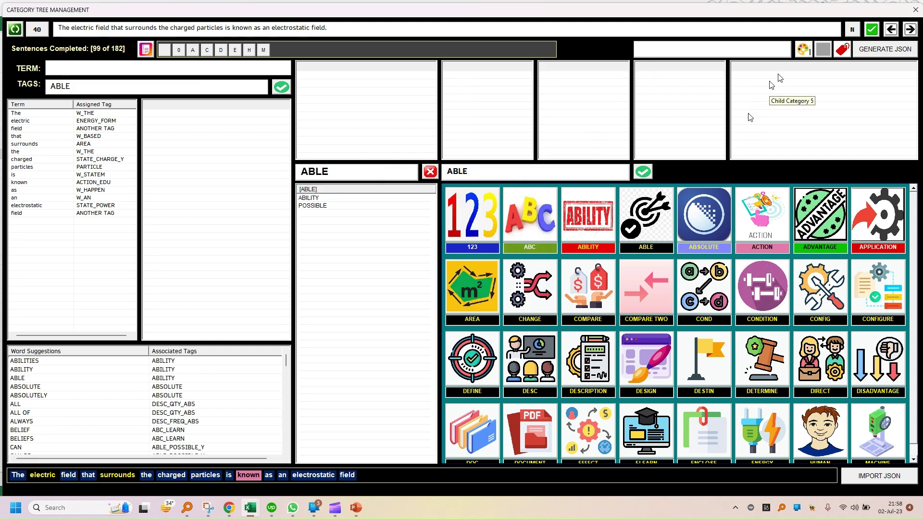
click(803, 48)
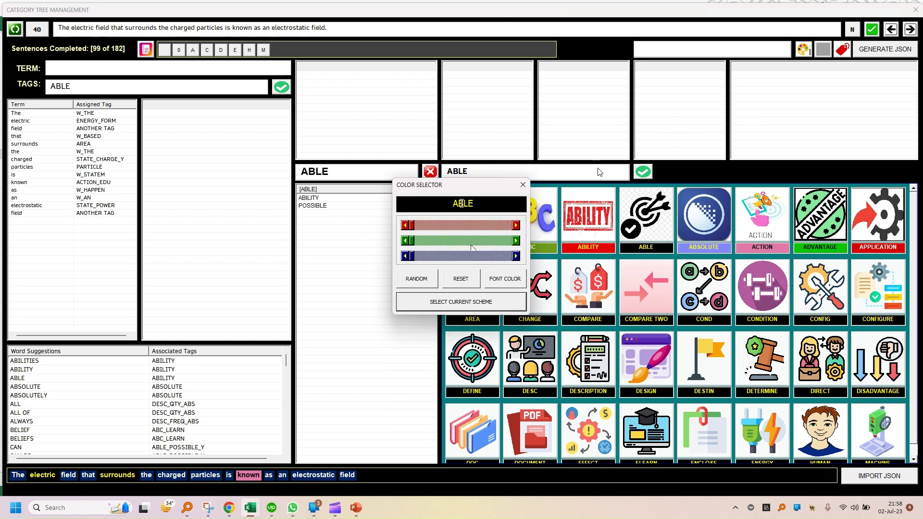
click(523, 185)
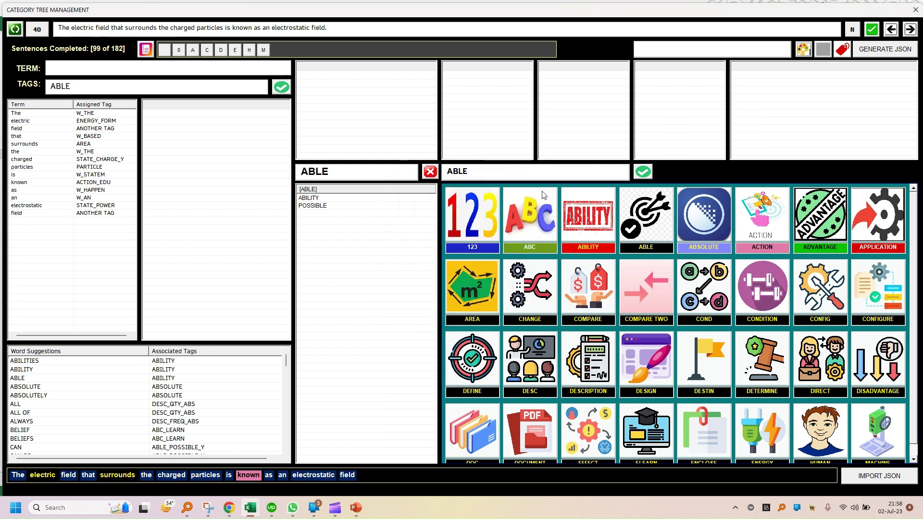
Give the ADVANTAGE category label a dark brown-red background with yellow font and apply the scheme.
click(806, 248)
click(803, 49)
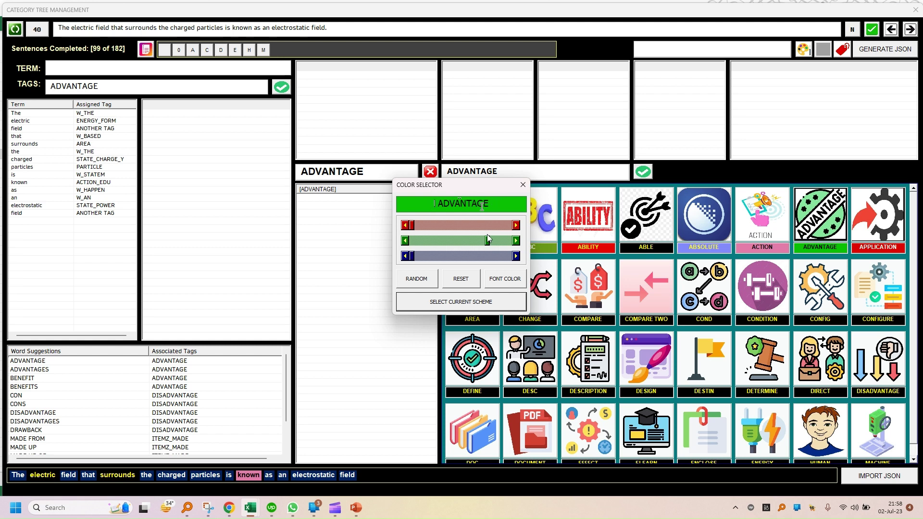
drag(413, 226, 425, 245)
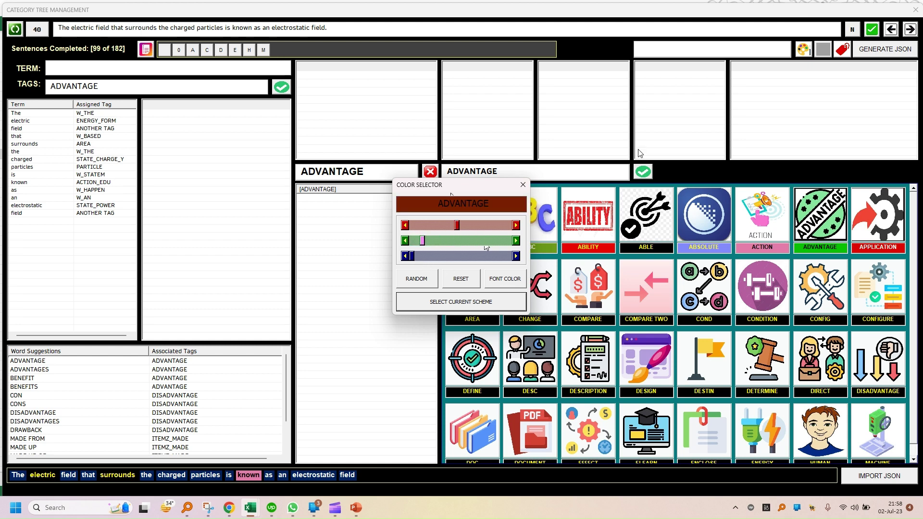
click(505, 284)
click(506, 287)
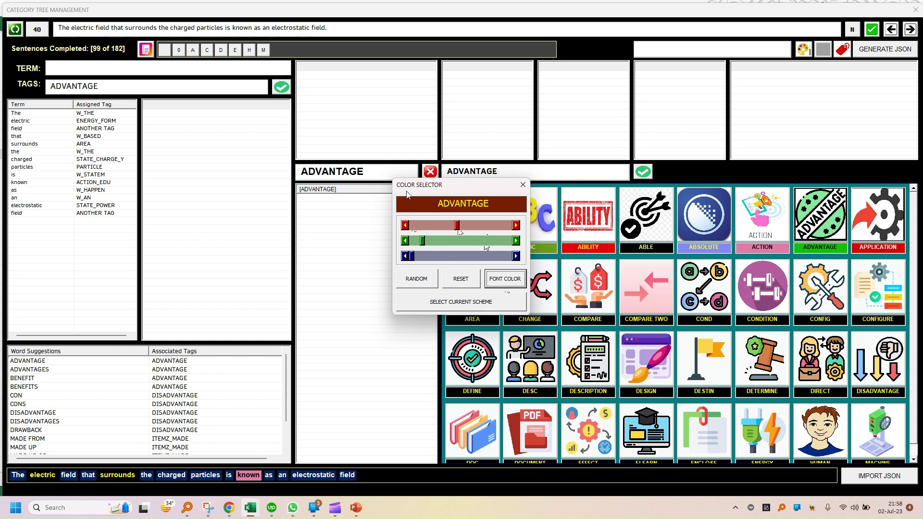
click(452, 302)
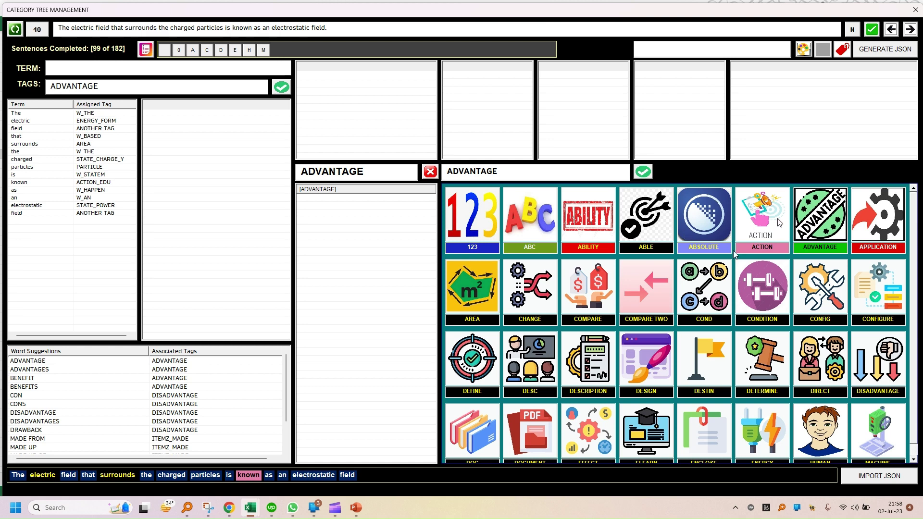
Filter the category icons to the letter A and check ADVANTAGE's colour scheme in the color selector.
click(193, 51)
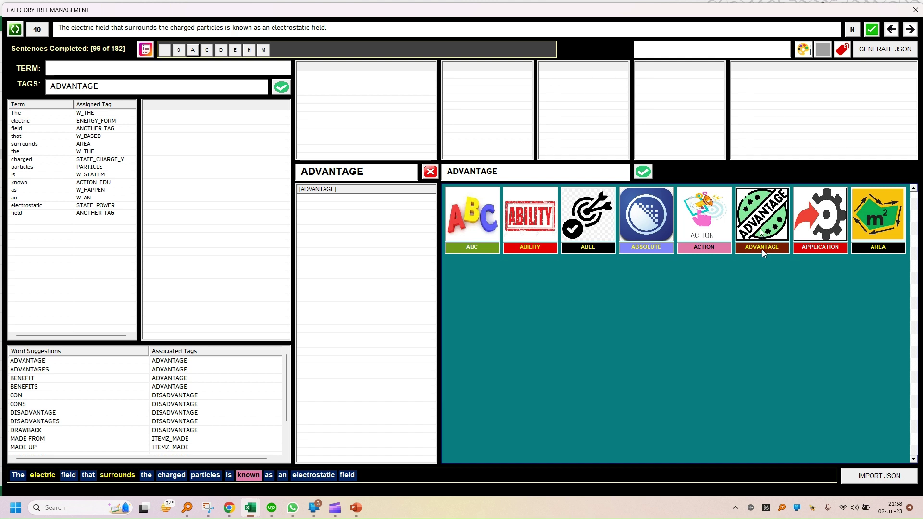
click(807, 54)
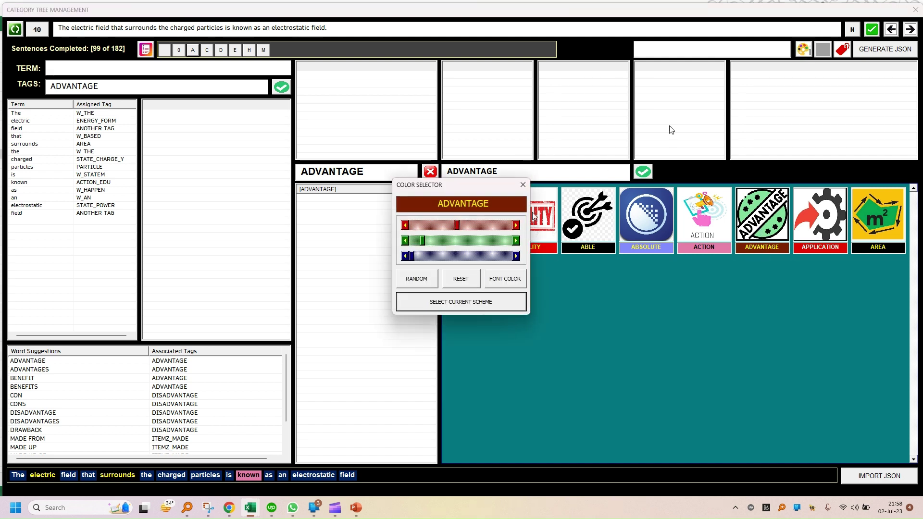
click(522, 186)
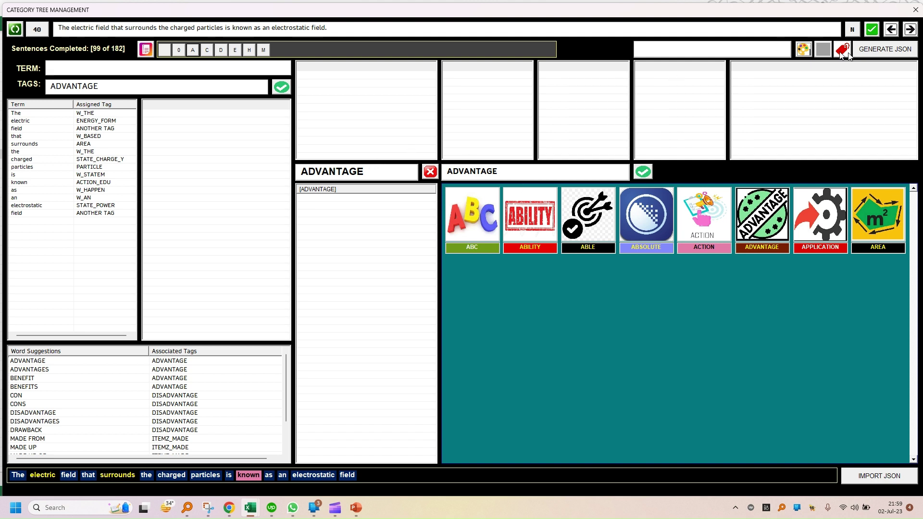
Browse forward and backward through the neighbouring sentences, ending at sentence 37, to examine their terms and assigned tags.
click(890, 29)
click(910, 29)
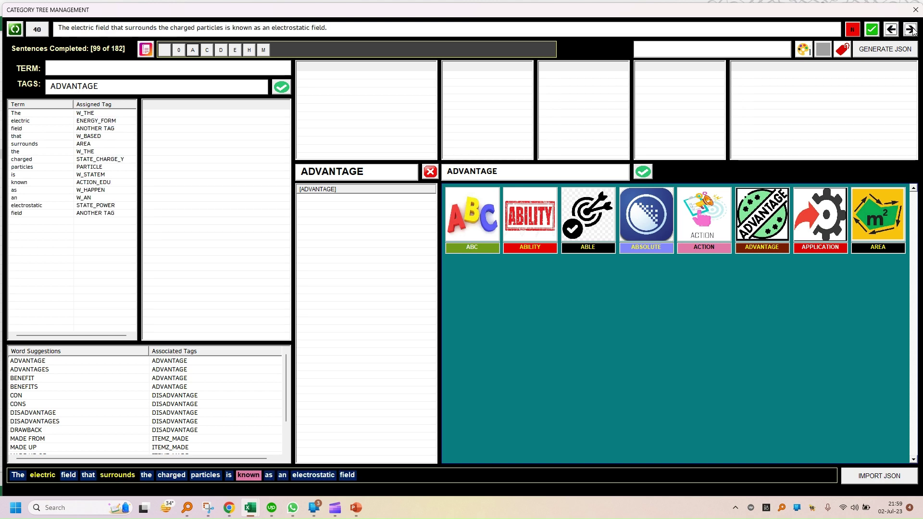
click(910, 29)
click(910, 29)
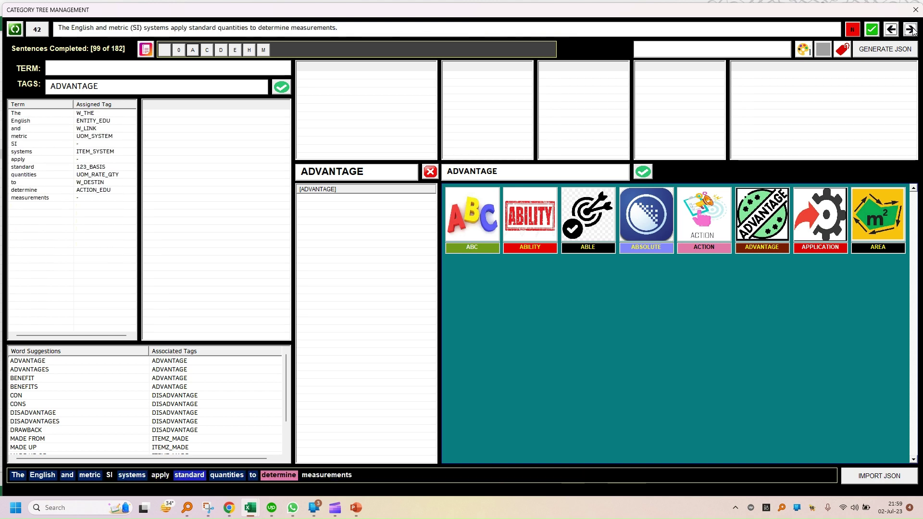
click(910, 29)
click(890, 29)
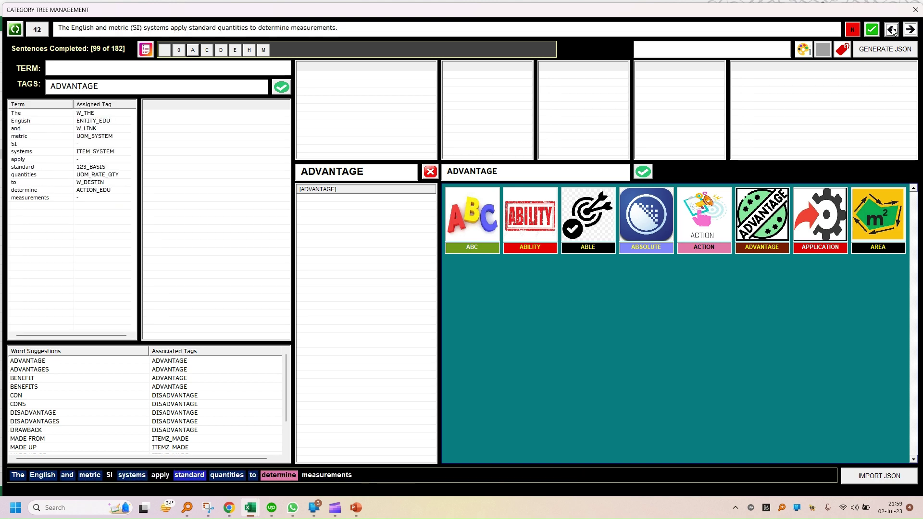
click(891, 29)
click(890, 30)
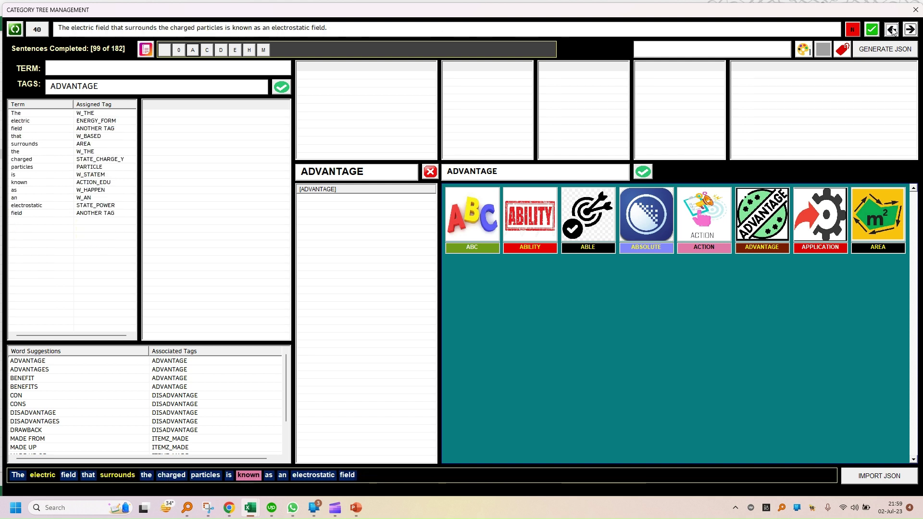
click(892, 31)
click(891, 30)
click(891, 30)
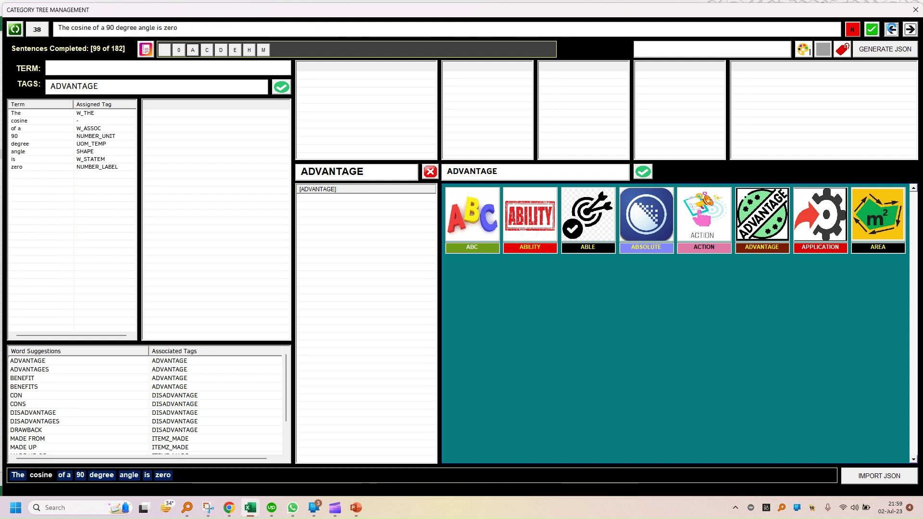
Use the quick navigation to jump to row 8 of the phrase list, and from there to row 80.
click(46, 28)
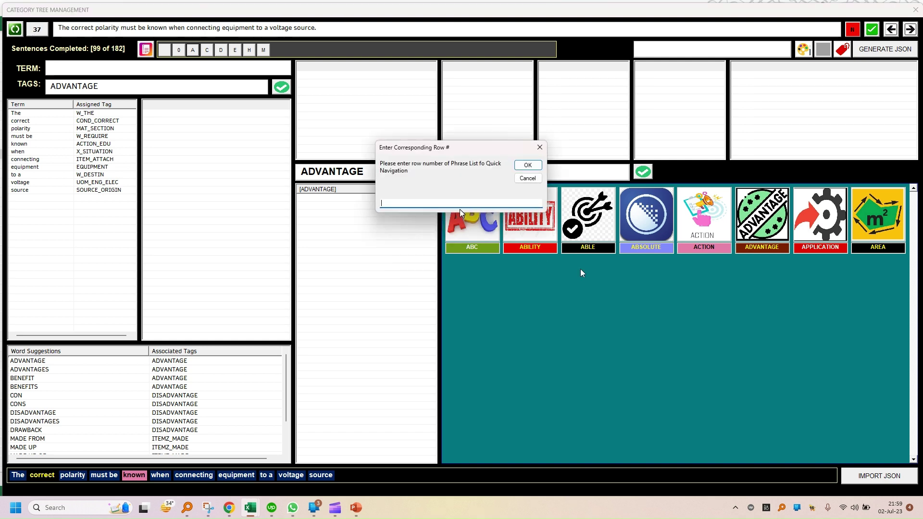
text(8)
key(Return)
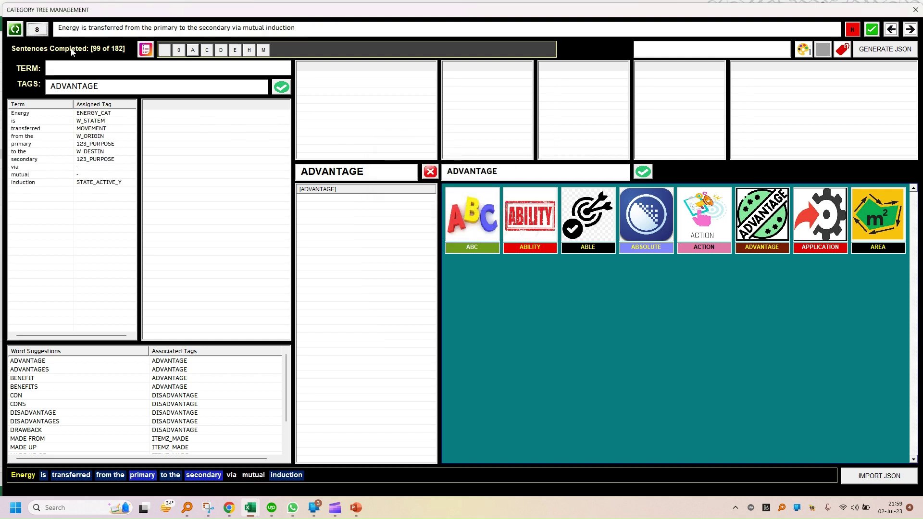
click(37, 30)
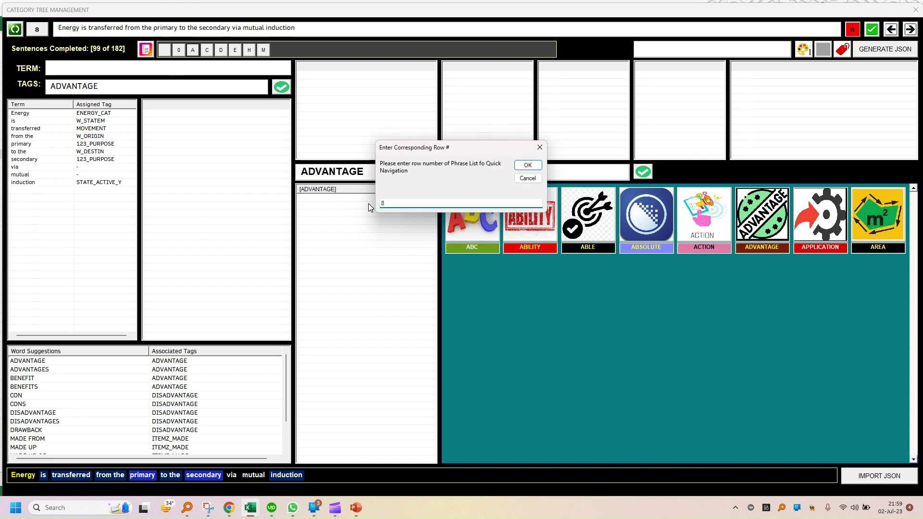
text(0)
key(Return)
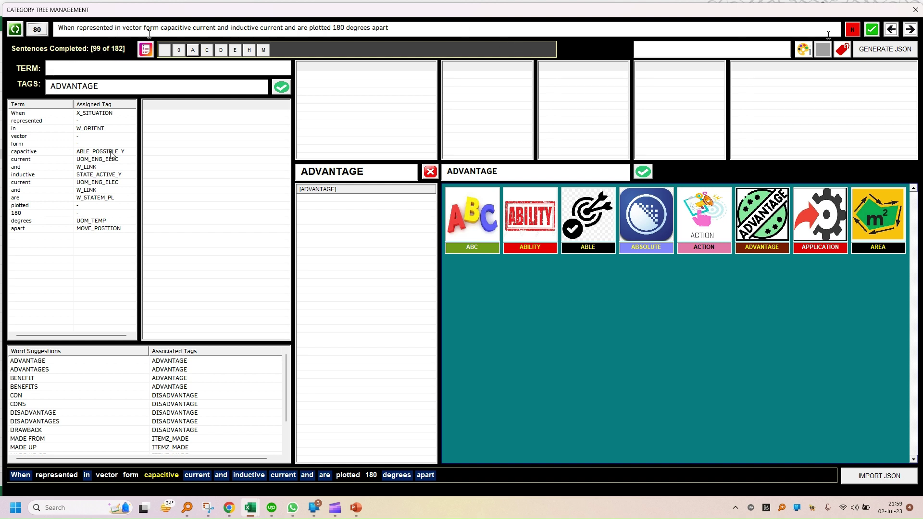
Reset the tag and category fields and the word suggestions while keeping sentence 80 loaded.
click(15, 30)
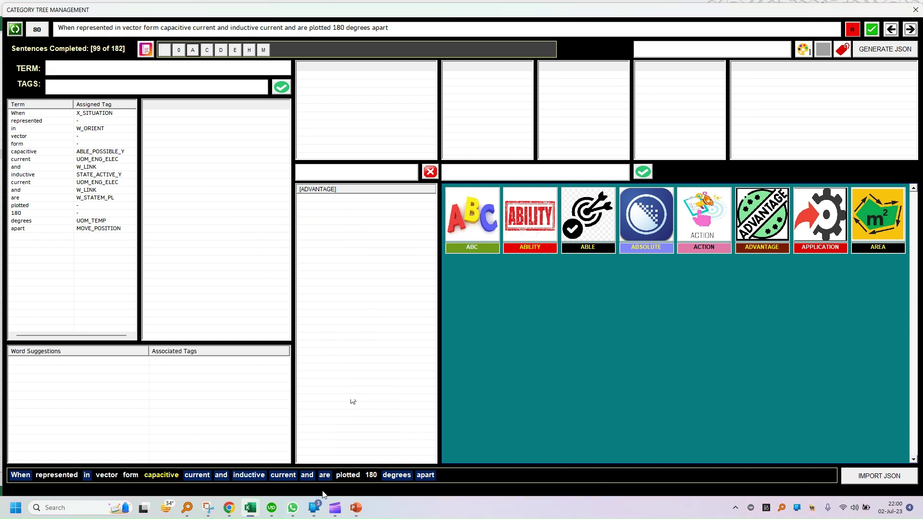
mouse_move(335, 514)
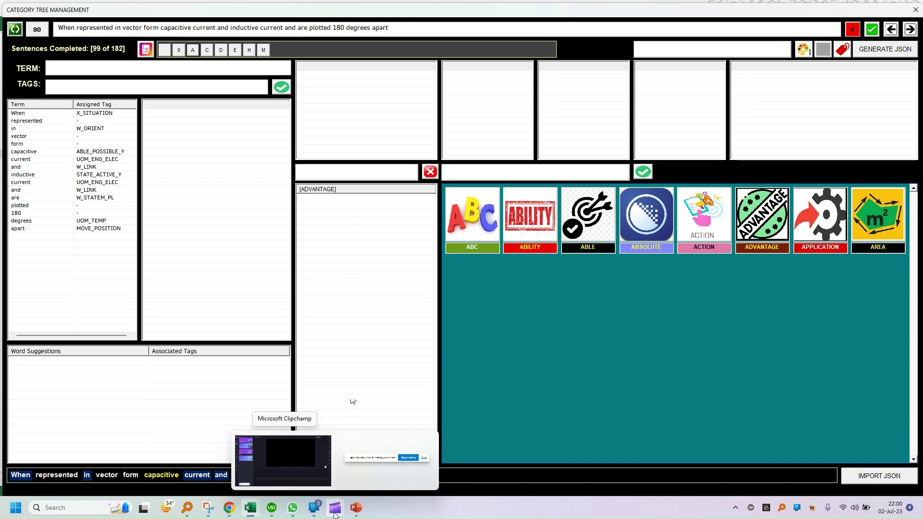